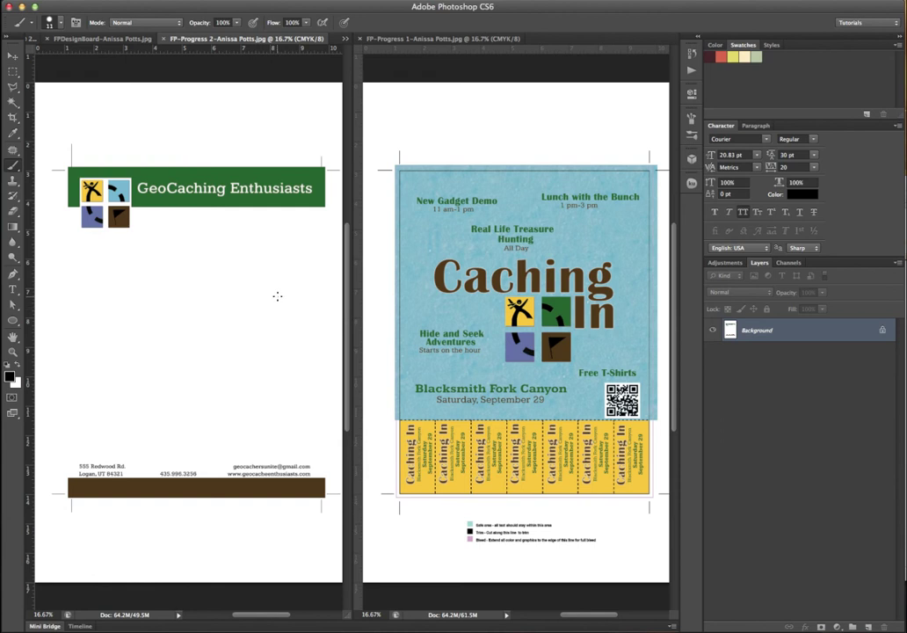
- Bring the Untitled-1 poster sketch up beside the FP-Progress 1 poster and make it the active document
key(ctrl+Tab)
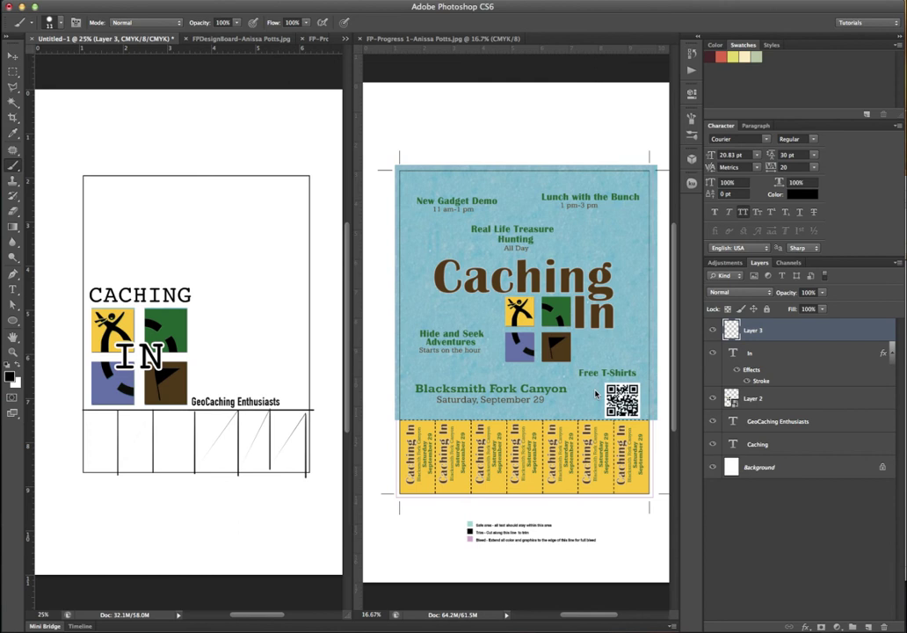
click(608, 334)
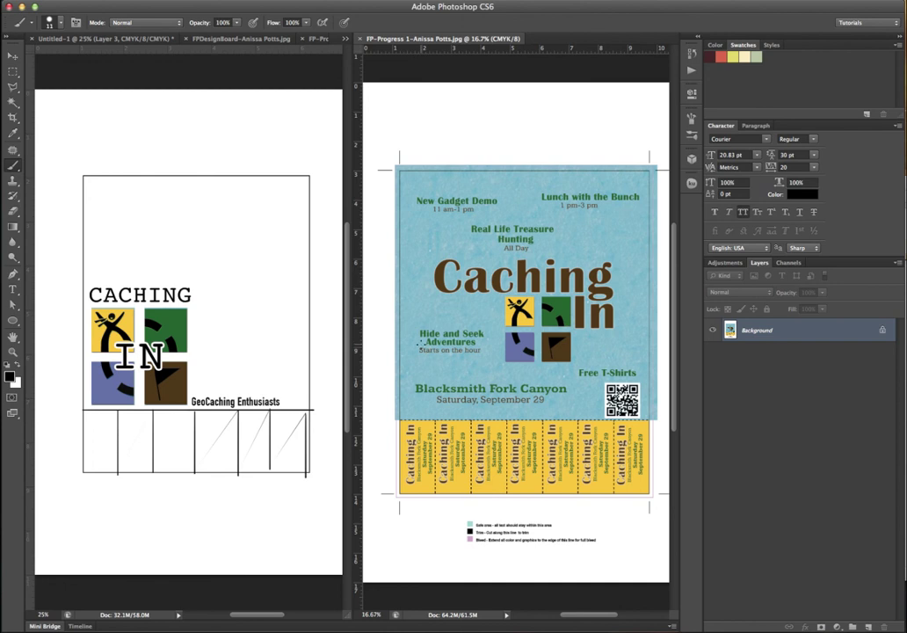
click(233, 330)
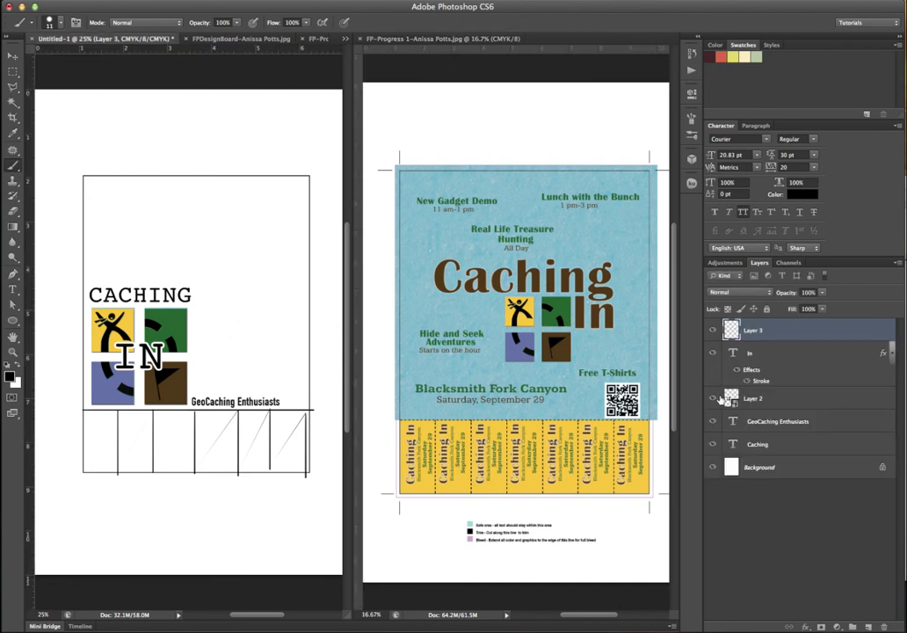
- Group the Caching, In and GeoCaching Enthusiasts text layers with the logo on Layer 2, and hide the group
click(713, 399)
click(712, 399)
key(v)
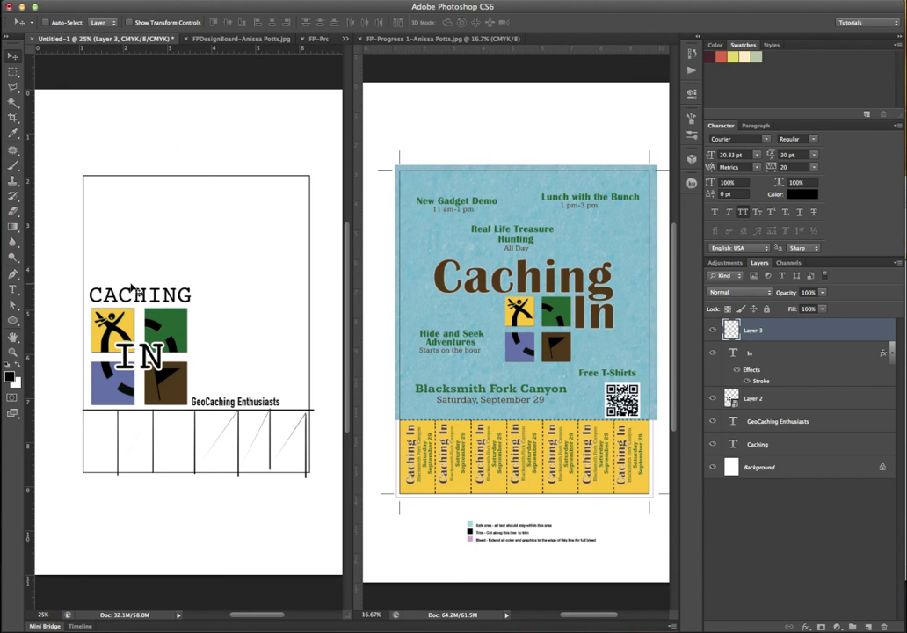
shift+super+click(152, 299)
shift+super+click(150, 356)
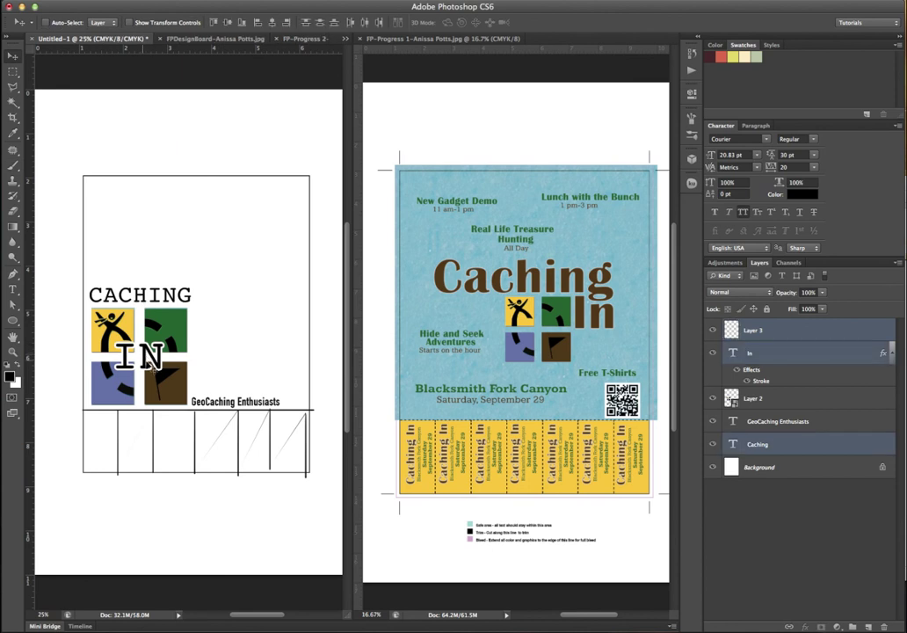
shift+super+click(208, 403)
mouse_move(227, 380)
mouse_down()
mouse_move(239, 351)
mouse_move(226, 380)
mouse_up()
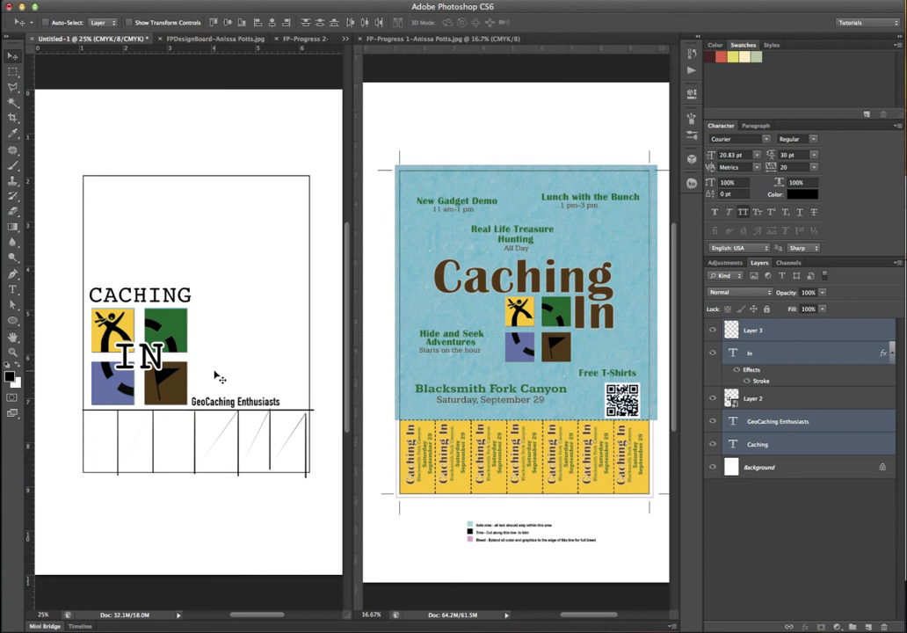
drag(199, 418, 618, 446)
key(super+g)
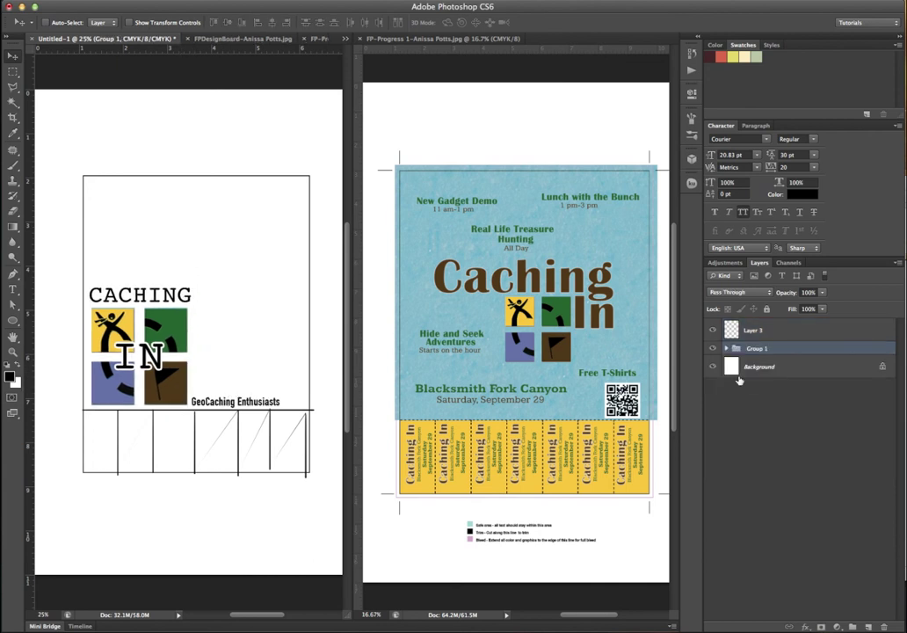
key(super+comma)
- On a new layer, handwrite the title "Cashing In" with the Brush near the top of the poster frame, placing "In" below the word's end
key(super+shift+alt+n)
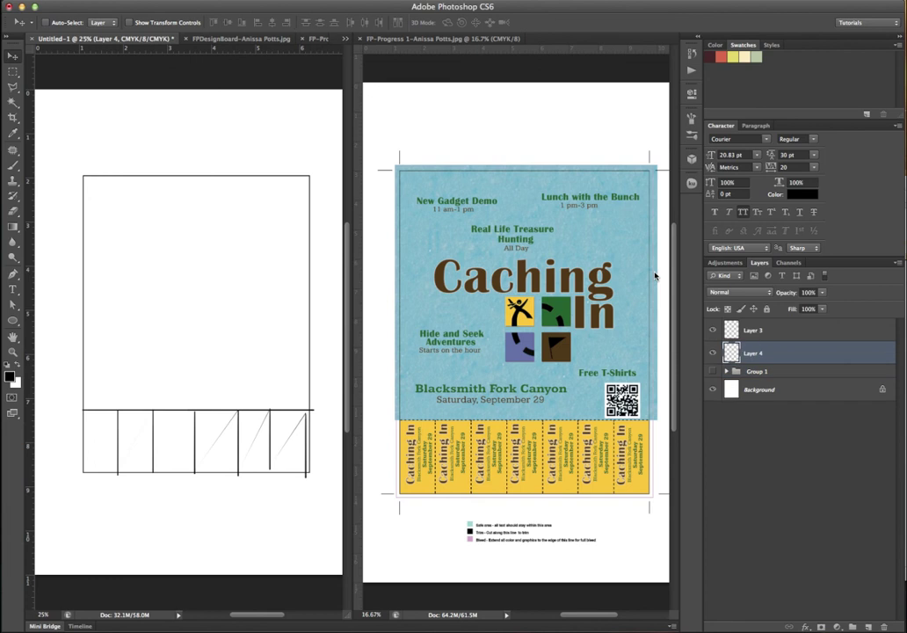
key(b)
mouse_move(174, 188)
mouse_down()
mouse_move(175, 225)
mouse_move(195, 204)
mouse_move(198, 222)
mouse_up()
mouse_move(217, 183)
mouse_down()
mouse_move(215, 225)
mouse_move(229, 225)
mouse_up()
mouse_move(236, 207)
mouse_down()
mouse_move(237, 225)
mouse_move(254, 225)
mouse_move(270, 260)
mouse_up()
click(236, 199)
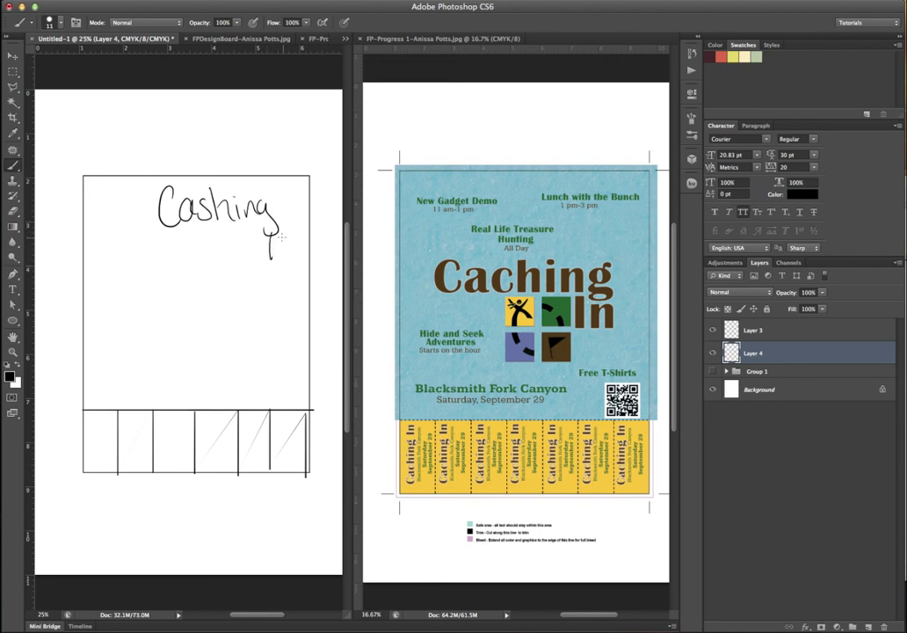
mouse_move(267, 238)
mouse_down()
mouse_move(268, 264)
mouse_move(288, 264)
mouse_up()
- Brush a rectangular image box under the title and a column of seven horizontal text placeholder lines to its left
mouse_move(248, 232)
mouse_down()
mouse_move(171, 231)
mouse_move(194, 250)
mouse_move(195, 283)
mouse_move(250, 269)
mouse_move(251, 233)
mouse_up()
mouse_move(113, 244)
mouse_down()
mouse_move(170, 242)
mouse_move(172, 254)
mouse_up()
mouse_move(120, 269)
mouse_down()
mouse_move(174, 268)
mouse_move(132, 281)
mouse_move(173, 281)
mouse_up()
drag(117, 295, 173, 295)
mouse_move(118, 308)
mouse_down()
mouse_move(178, 307)
mouse_move(171, 323)
mouse_up()
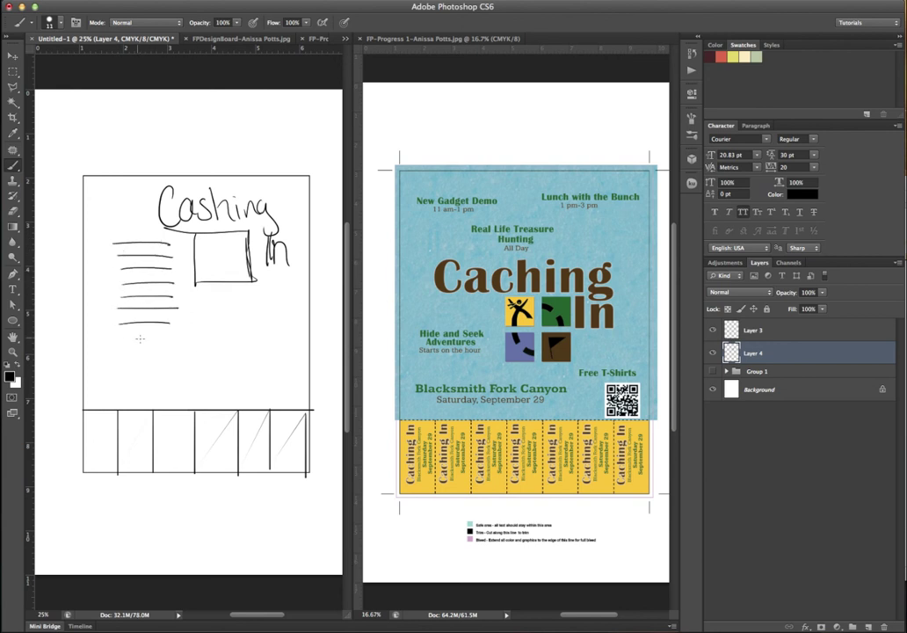
- Handwrite the date "Sep 29th" below the placeholder lines and a scribbled Blacksmith location line beneath it
mouse_move(123, 343)
mouse_down()
mouse_move(149, 362)
mouse_move(155, 346)
mouse_move(183, 350)
mouse_up()
mouse_move(185, 343)
mouse_down()
mouse_move(200, 360)
mouse_move(227, 355)
mouse_up()
drag(221, 346, 250, 355)
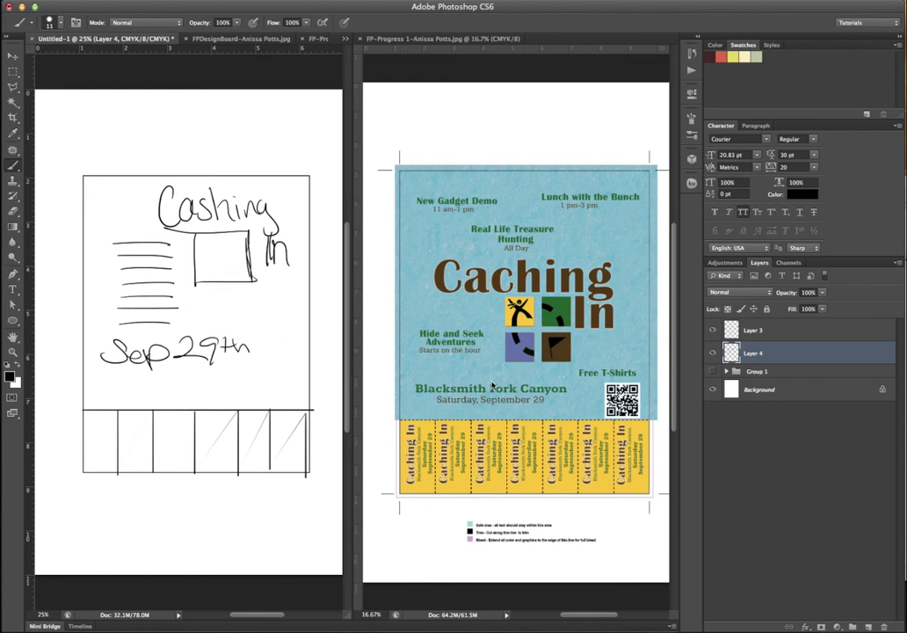
mouse_move(109, 372)
mouse_down()
mouse_move(160, 387)
mouse_move(264, 378)
mouse_up()
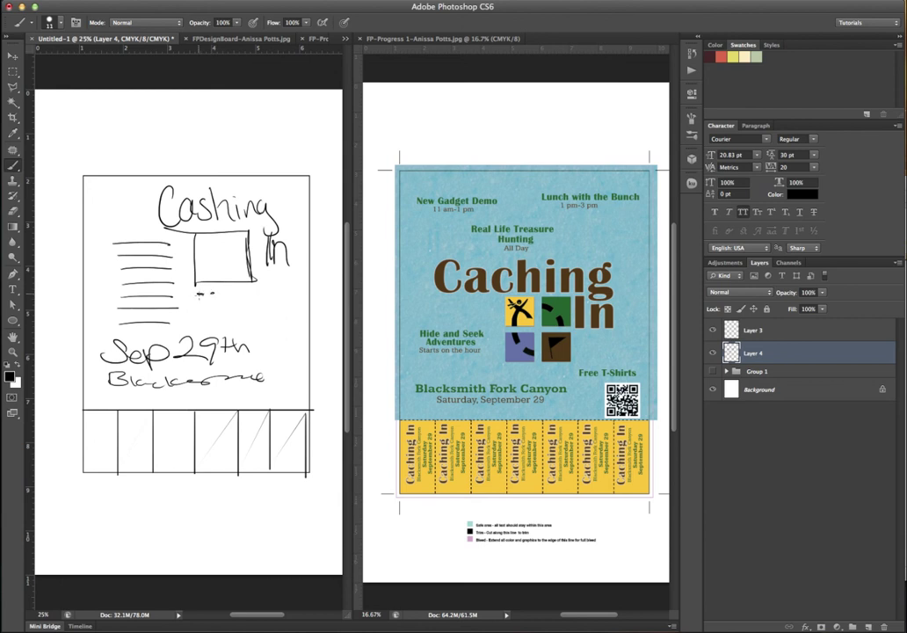
- Brush a short dash under the image box and small bullet circles beside the upper placeholder lines
drag(197, 294, 214, 295)
drag(115, 240, 110, 298)
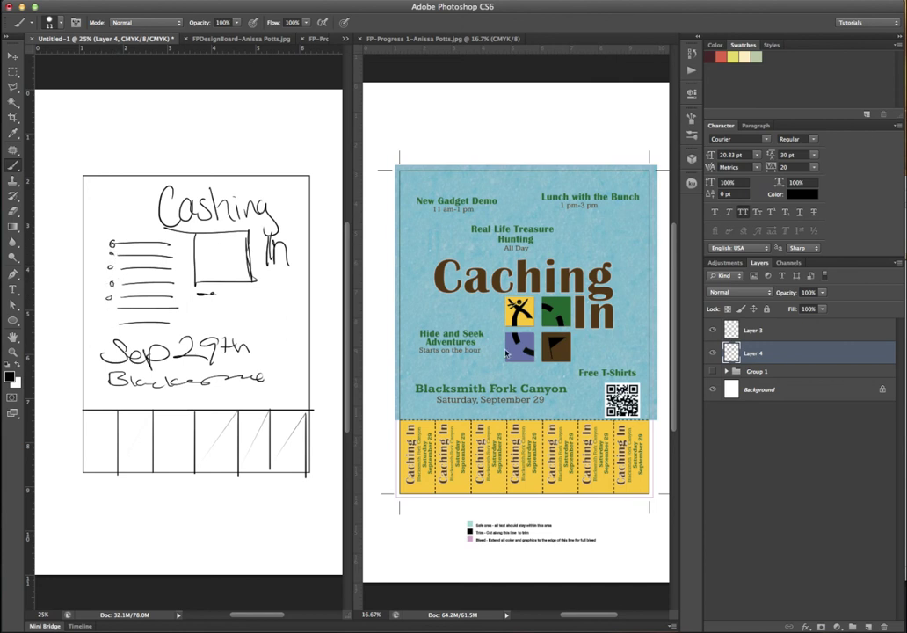